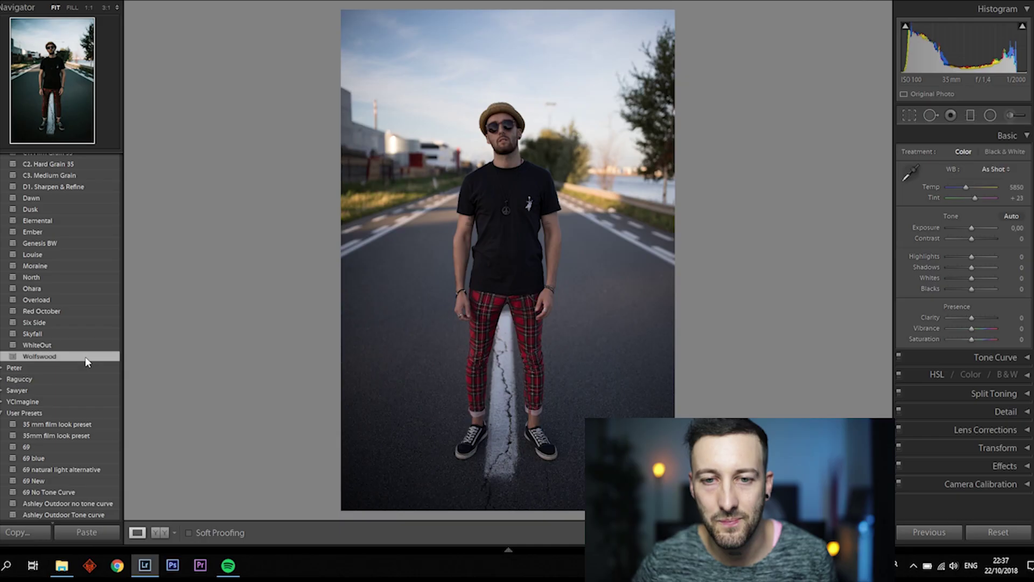
- Apply the Wolfswood preset to the portrait, set Shadows to +80 and raise Exposure slightly
{"action": "left_click", "coordinate": [86, 358]}
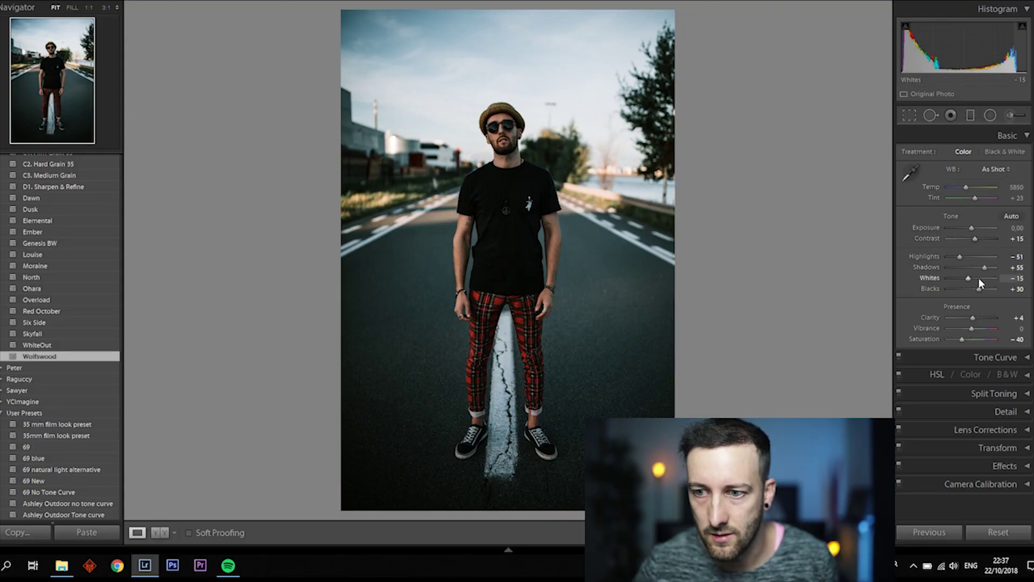
{"action": "left_click_drag", "start_coordinate": [987, 266], "coordinate": [991, 267]}
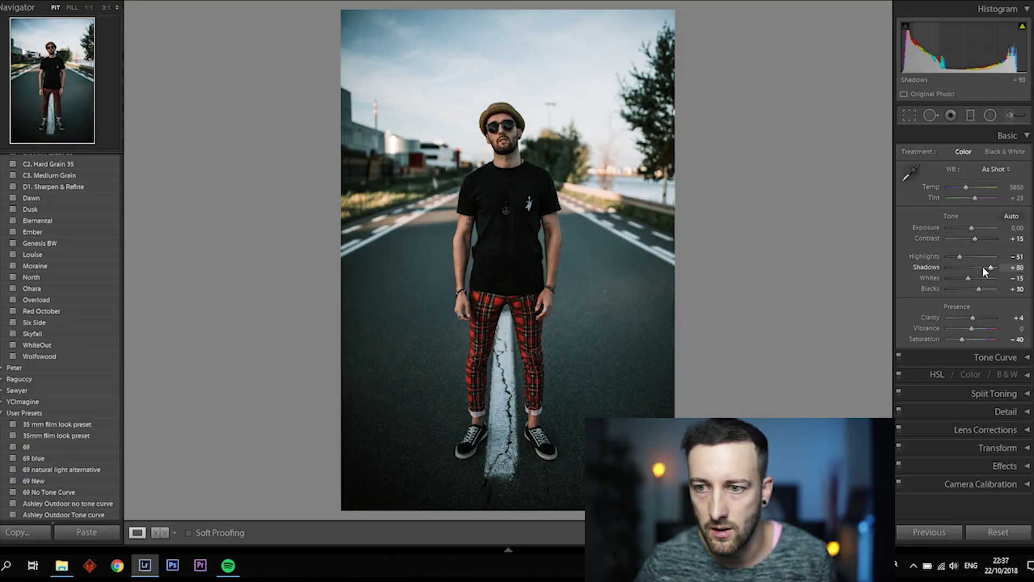
{"action": "left_click_drag", "start_coordinate": [972, 228], "coordinate": [973, 229]}
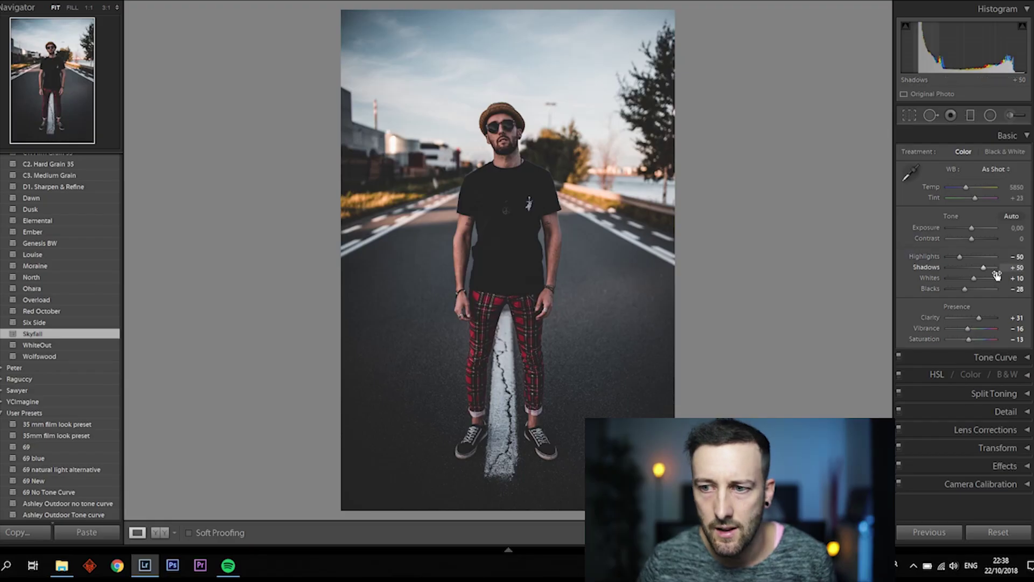
- With the Skyfall preset applied, set Shadows to +86 and raise Exposure slightly
{"action": "left_click_drag", "start_coordinate": [977, 268], "coordinate": [989, 268]}
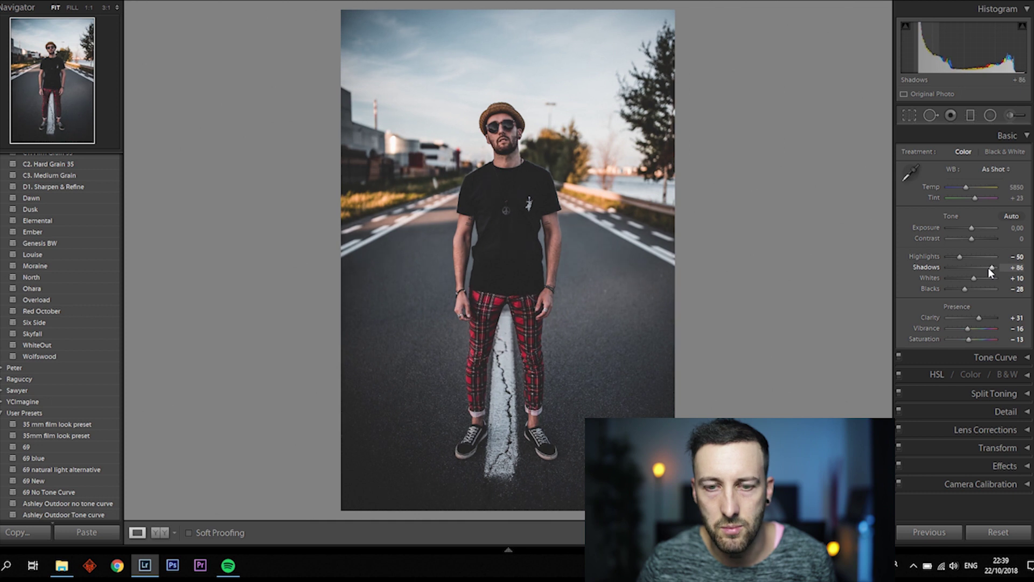
{"action": "left_click_drag", "start_coordinate": [973, 229], "coordinate": [975, 229]}
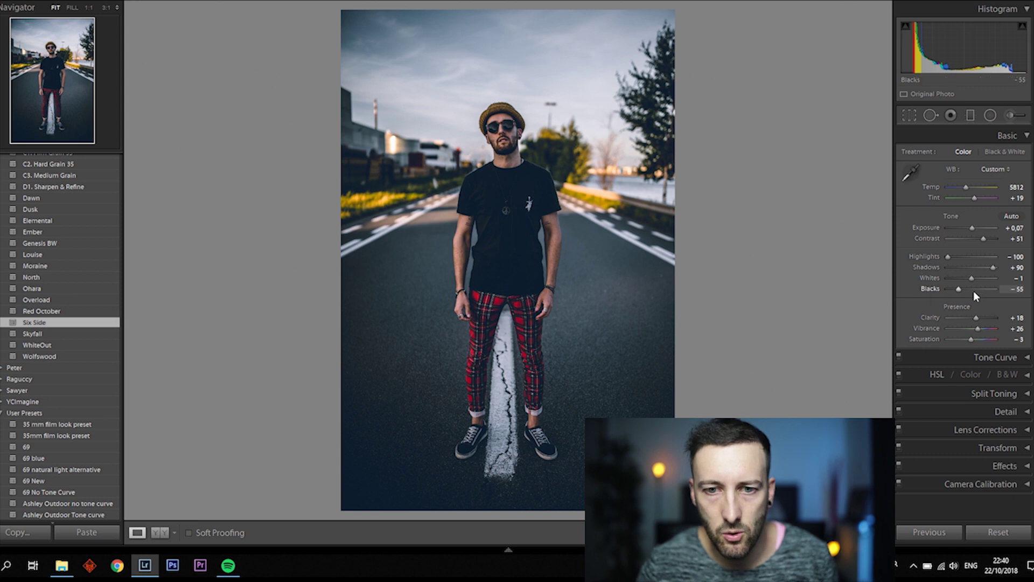
- Apply the Red October preset, then set Shadows to +79 and Exposure to +0.20
{"action": "left_click", "coordinate": [54, 311]}
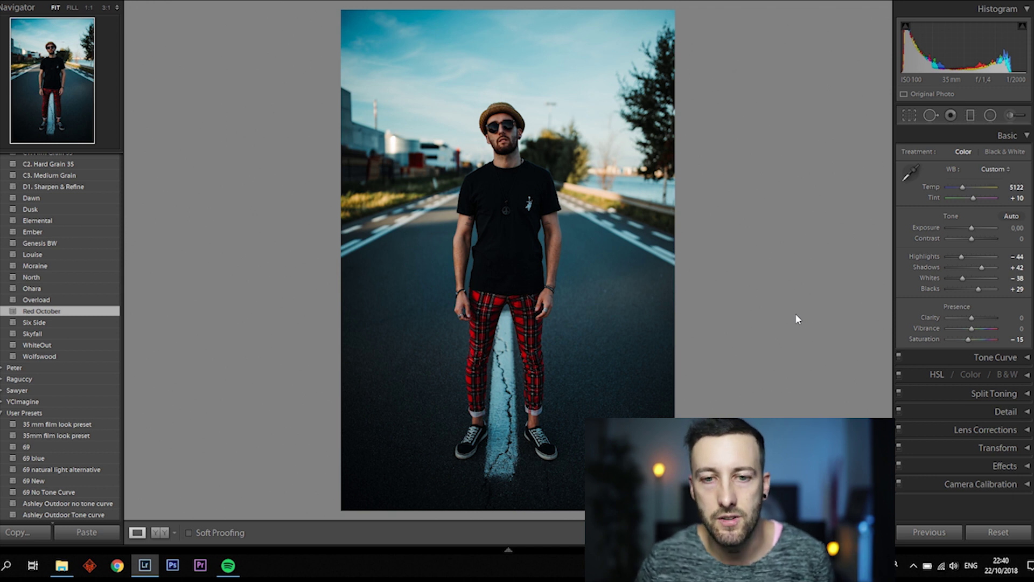
{"action": "left_click", "coordinate": [990, 267]}
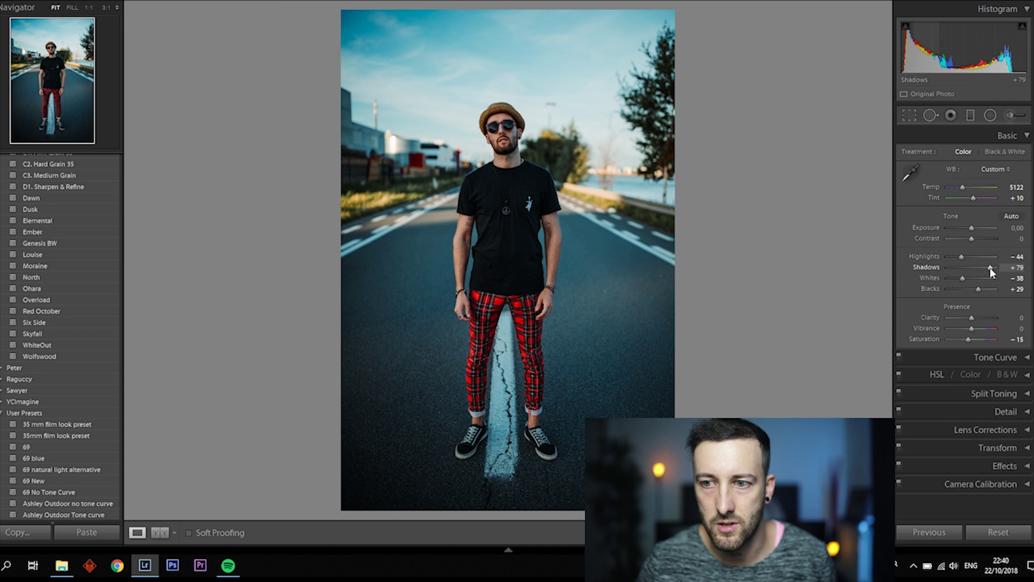
{"action": "left_click", "coordinate": [974, 228]}
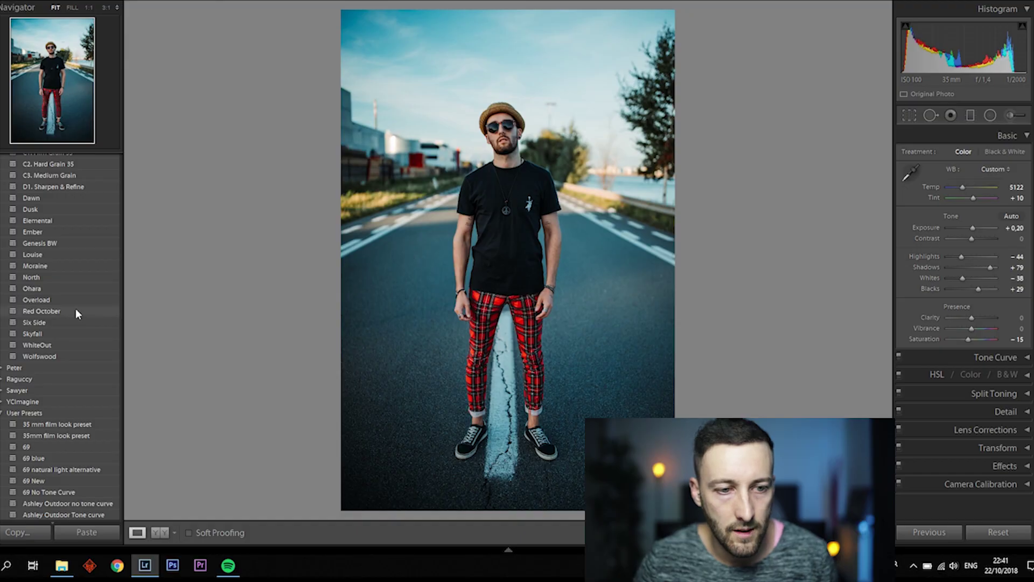
- Apply the Overload preset, inspect the face at 1:1 and warm the white balance temperature
{"action": "left_click", "coordinate": [52, 298]}
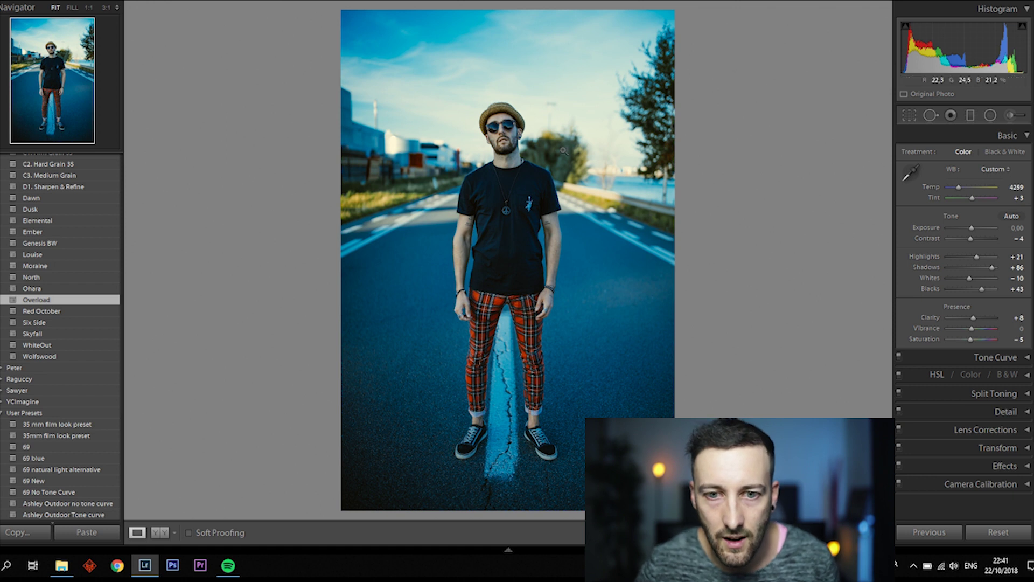
{"action": "left_click", "coordinate": [509, 141]}
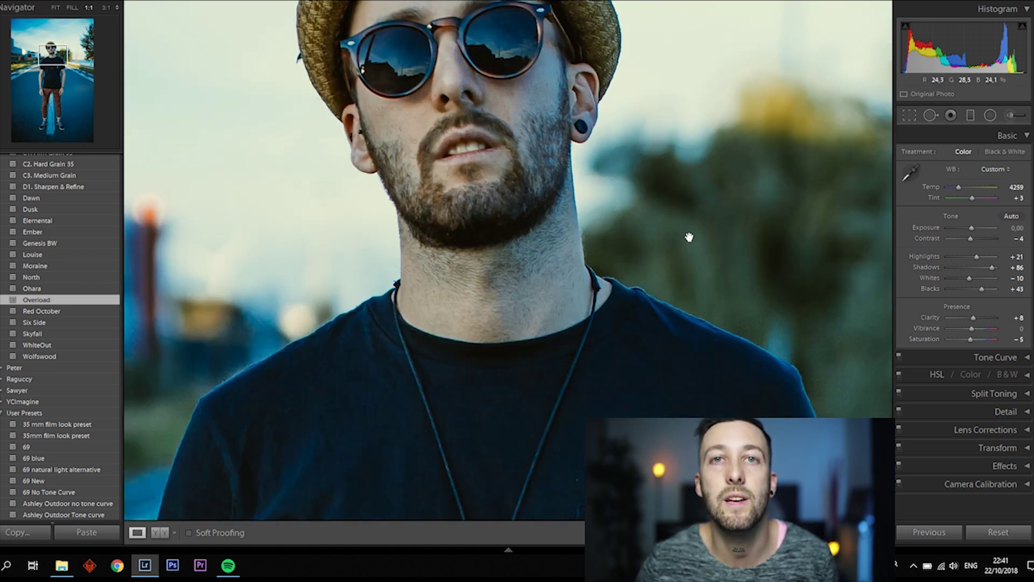
{"action": "left_click", "coordinate": [637, 192]}
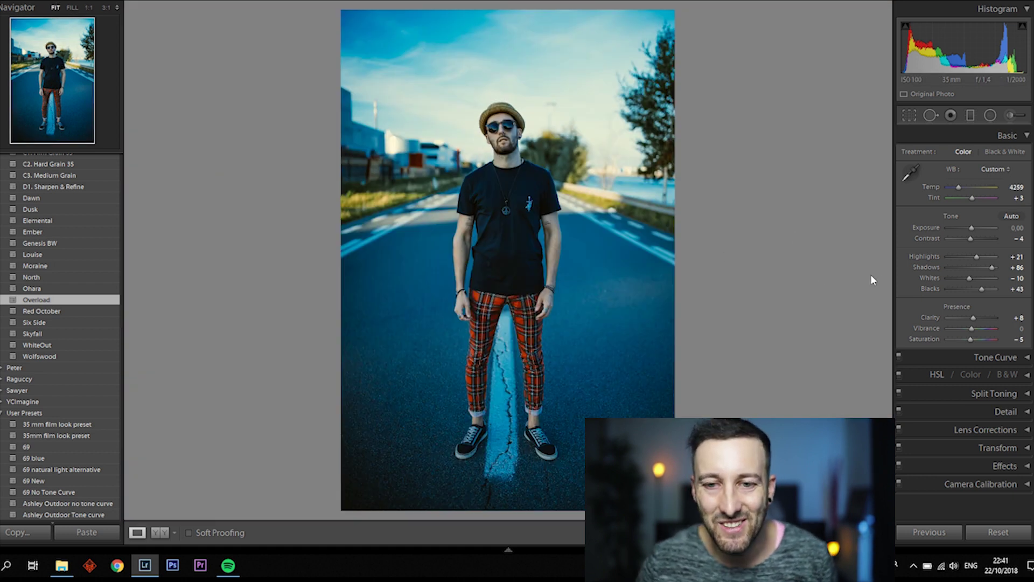
{"action": "left_click", "coordinate": [960, 188]}
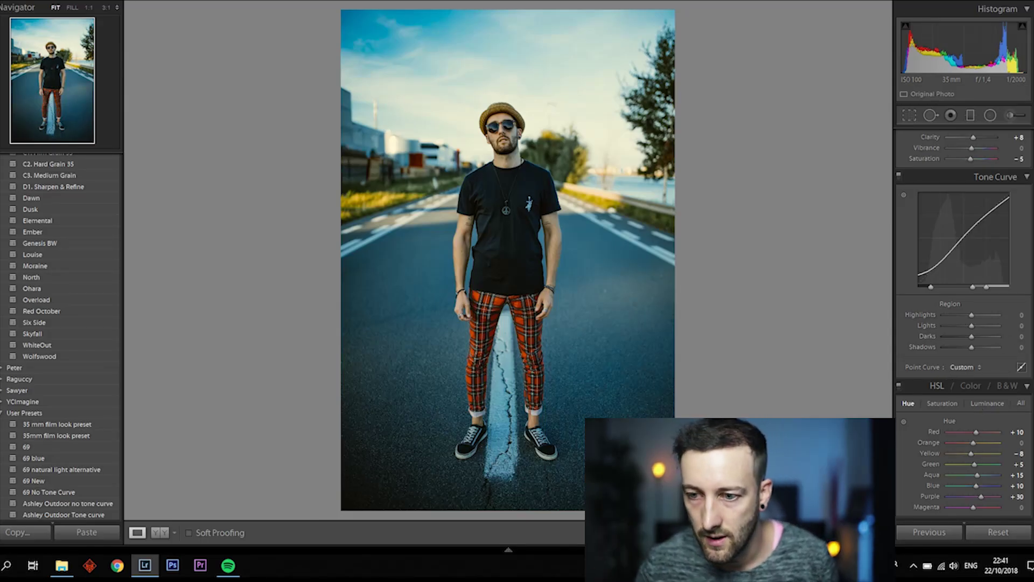
- Shift the skin tone hue with the HSL targeted adjustment, bringing Orange to −90 and Yellow to −18
{"action": "scroll", "coordinate": [955, 316], "scroll_direction": "down", "scroll_amount": 3}
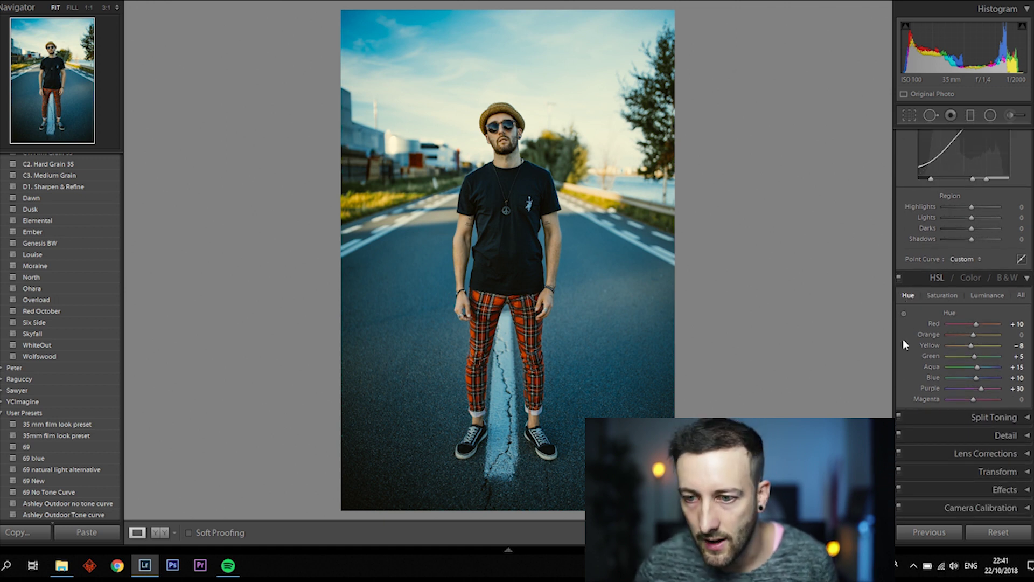
{"action": "left_click", "coordinate": [905, 315]}
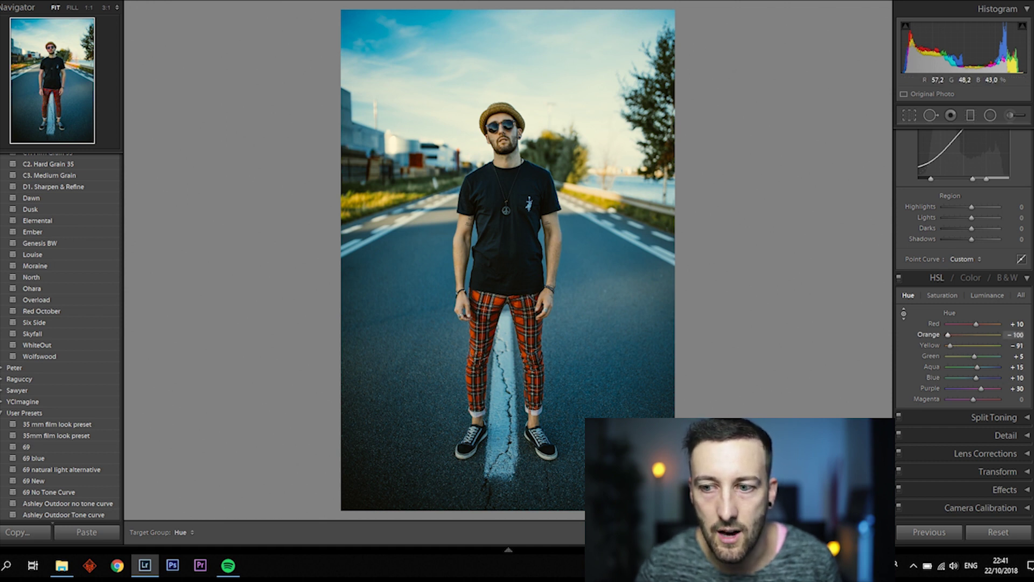
{"action": "left_click_drag", "start_coordinate": [505, 145], "coordinate": [505, 156]}
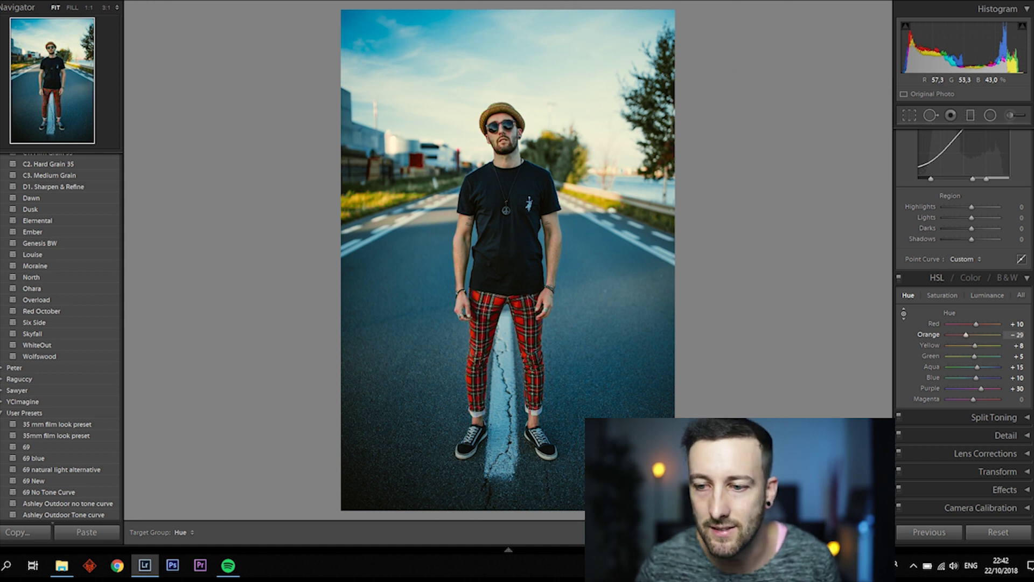
{"action": "left_click_drag", "start_coordinate": [504, 144], "coordinate": [504, 165]}
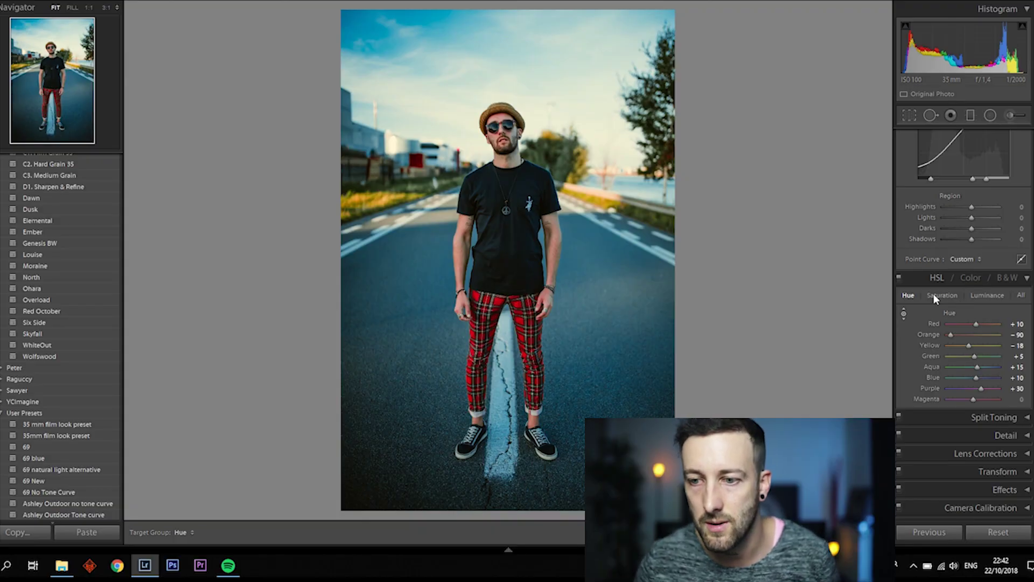
- Reduce the skin tone saturation with the HSL targeted adjustment, bringing Orange to −9 and Yellow to −14
{"action": "left_click", "coordinate": [936, 295]}
{"action": "left_click", "coordinate": [904, 314]}
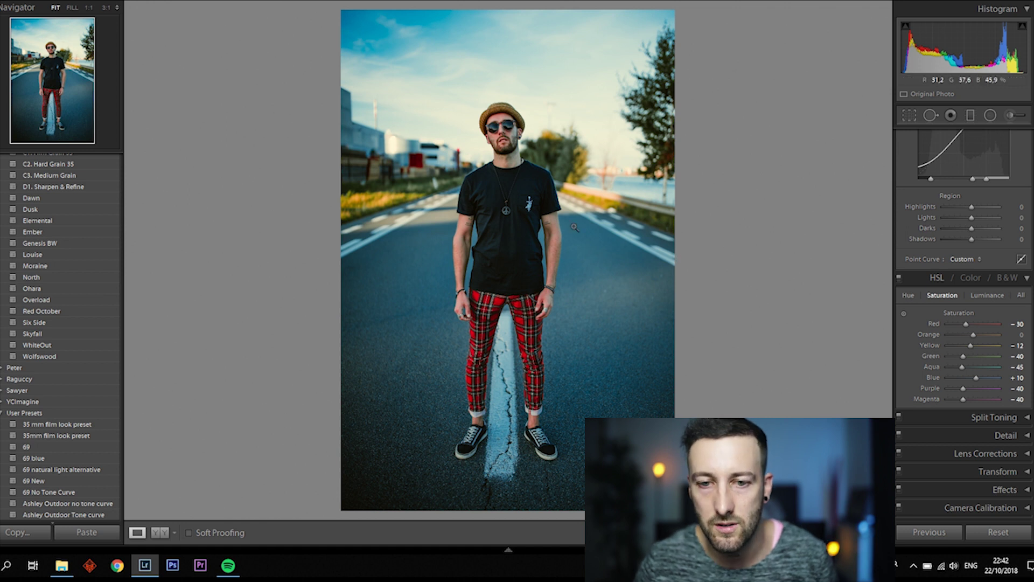
{"action": "left_click", "coordinate": [905, 311]}
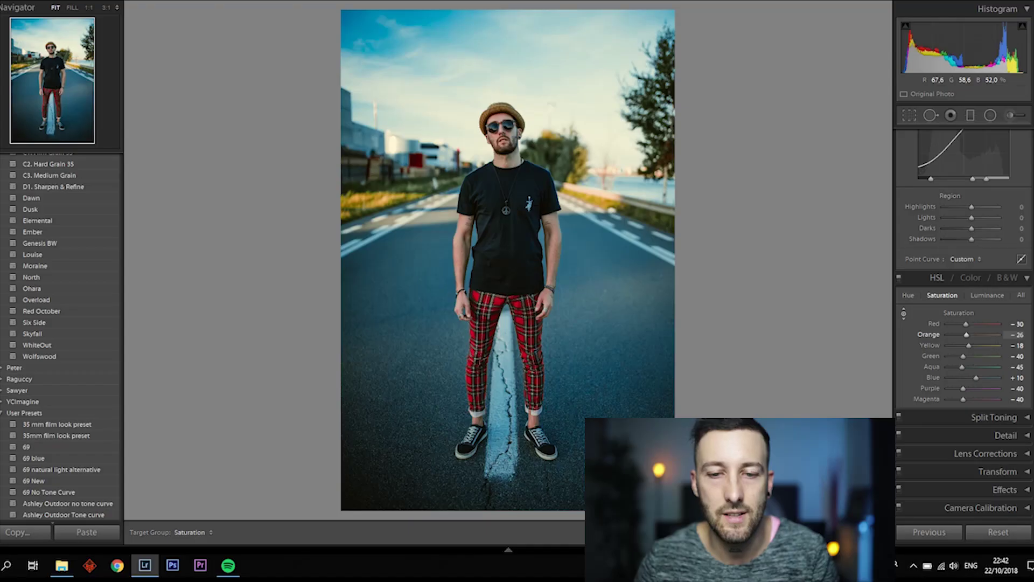
{"action": "left_click_drag", "start_coordinate": [503, 138], "coordinate": [504, 131]}
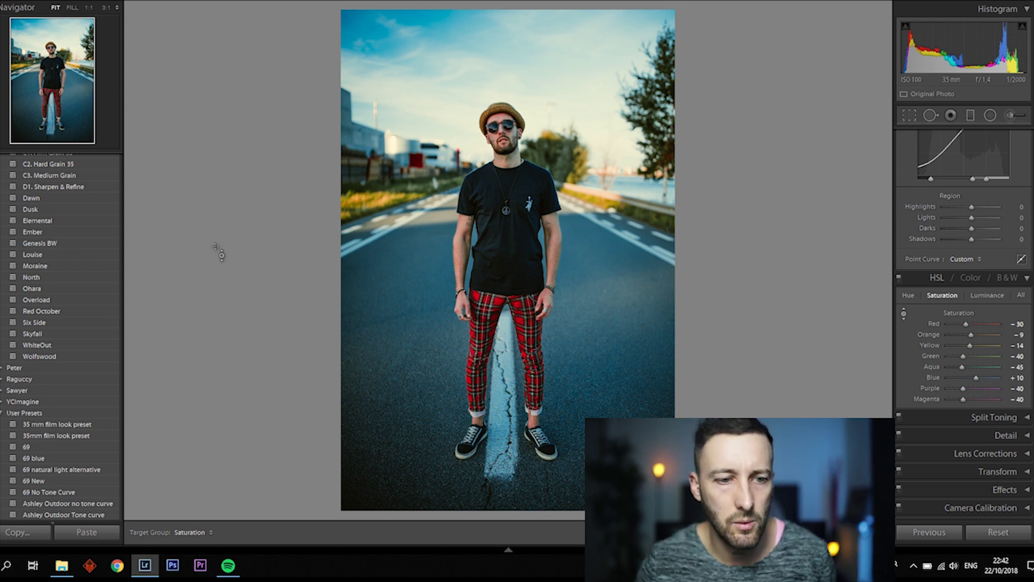
- Reapply the unmodified Overload preset to compare it with the adjusted version, then undo it
{"action": "left_click", "coordinate": [56, 300]}
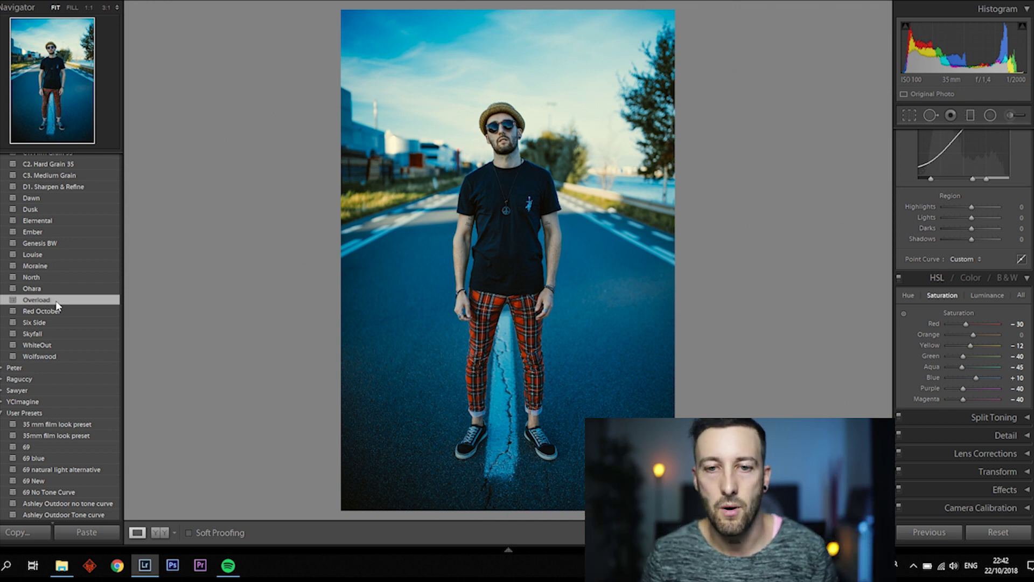
{"action": "key", "text": "ctrl+z"}
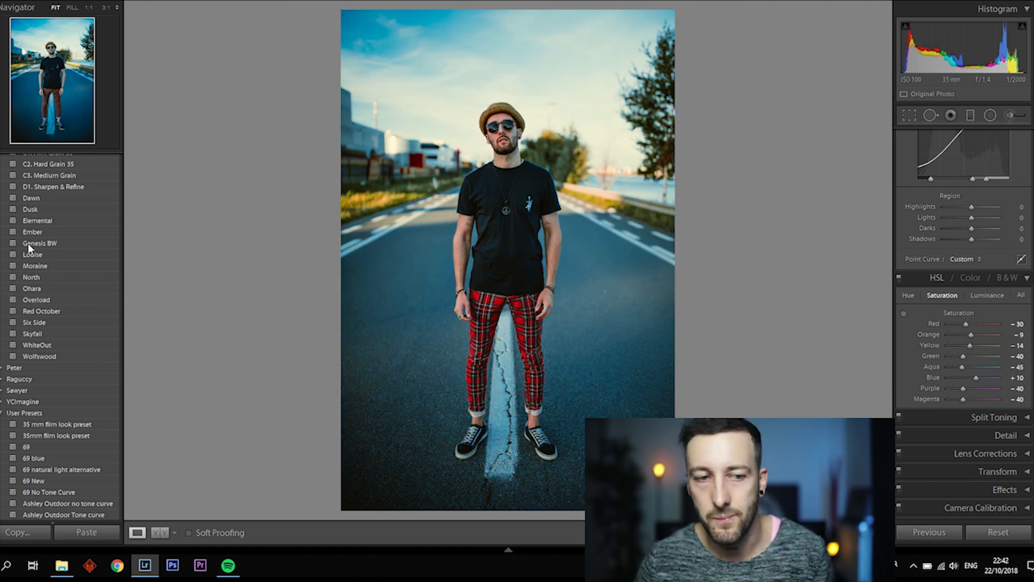
- Apply the Ohara preset and set Shadows to +46
{"action": "left_click", "coordinate": [63, 289]}
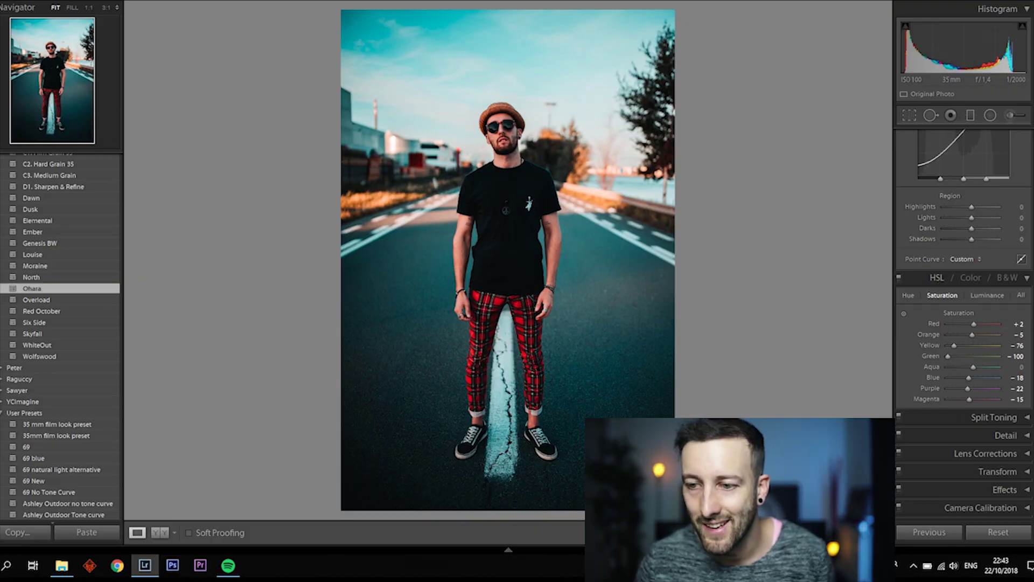
{"action": "scroll", "coordinate": [965, 242], "scroll_direction": "up", "scroll_amount": 5}
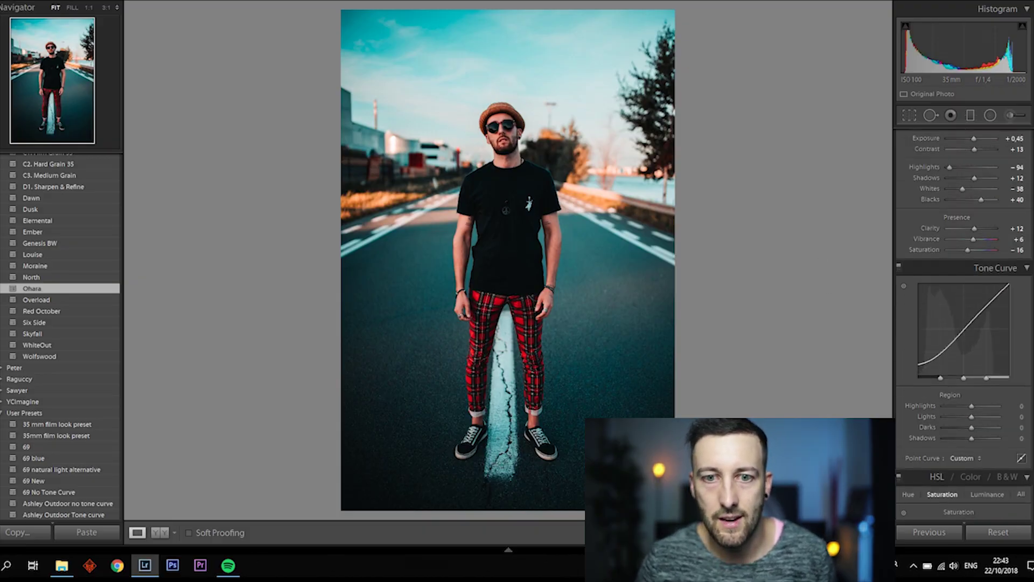
{"action": "left_click_drag", "start_coordinate": [985, 221], "coordinate": [990, 223]}
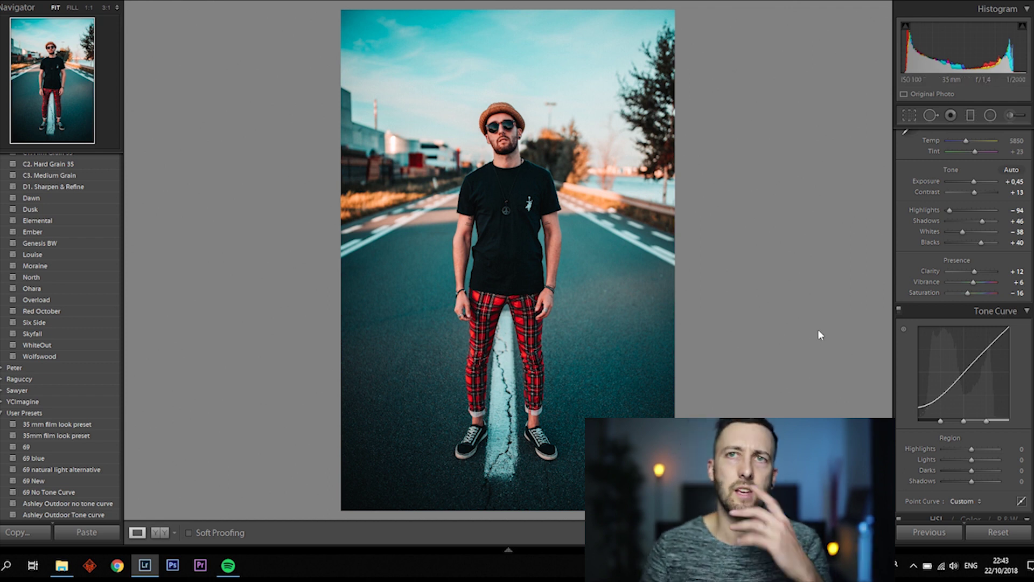
- Apply the North preset, set Shadows to +75 and Exposure to +0.40, and warm the temperature slightly
{"action": "left_click", "coordinate": [33, 278]}
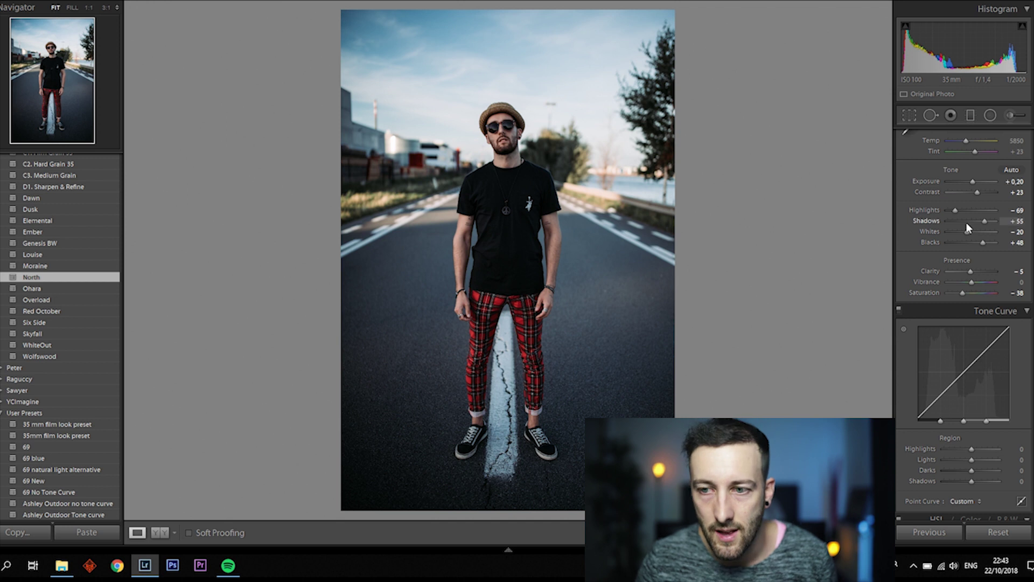
{"action": "scroll", "coordinate": [985, 219], "scroll_direction": "up", "scroll_amount": 4}
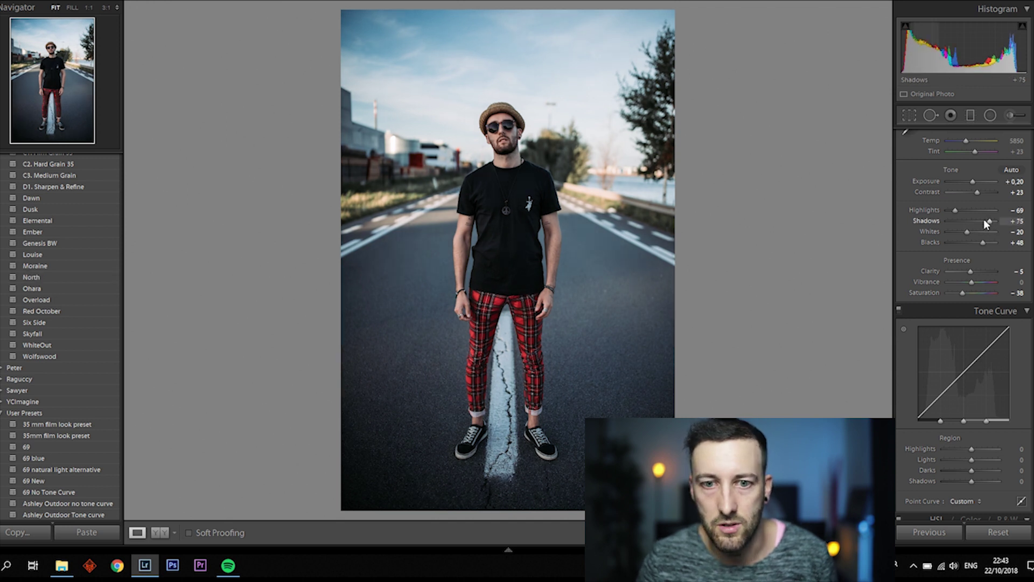
{"action": "scroll", "coordinate": [975, 185], "scroll_direction": "up", "scroll_amount": 4}
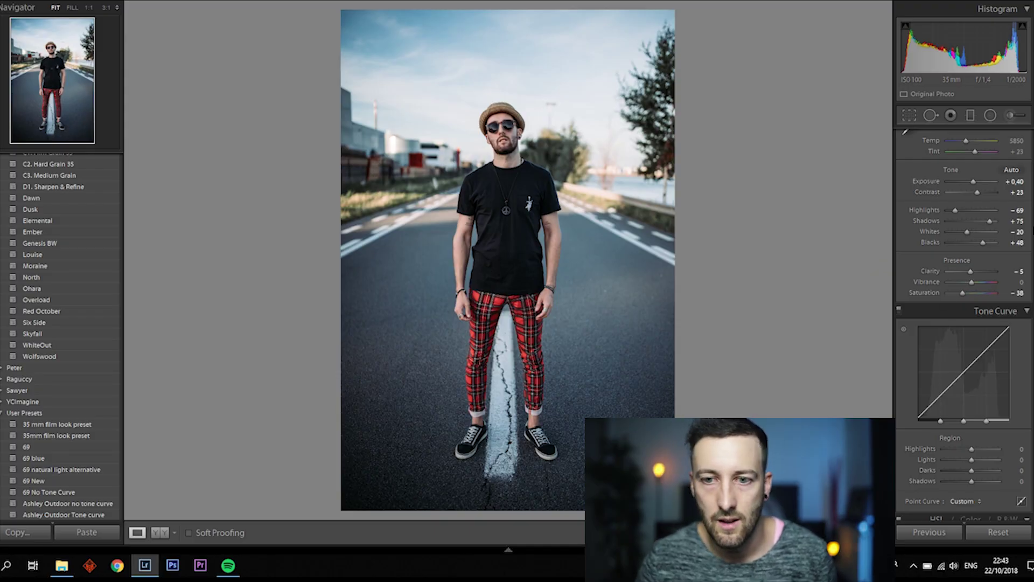
{"action": "scroll", "coordinate": [989, 189], "scroll_direction": "up", "scroll_amount": 2}
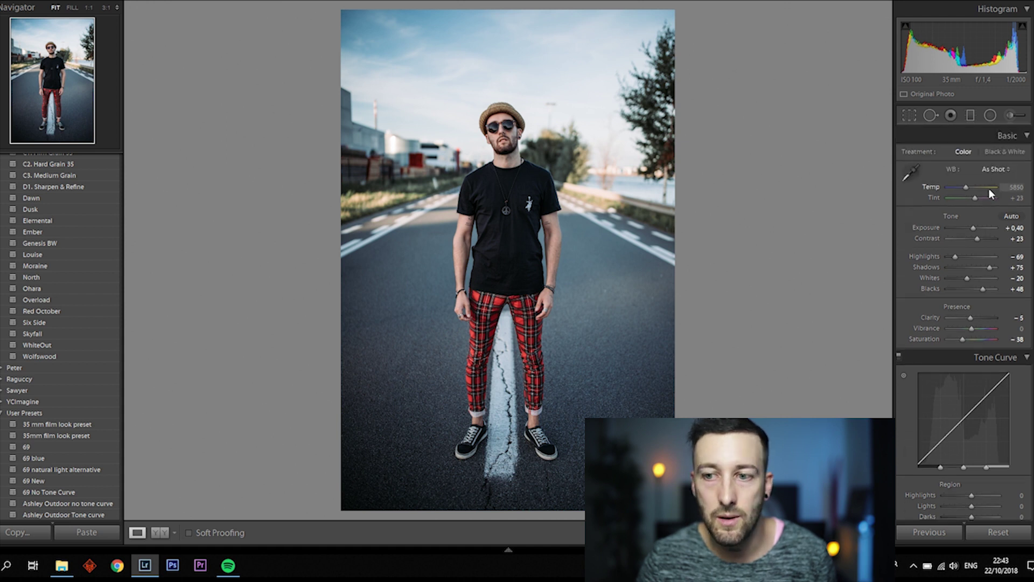
{"action": "left_click_drag", "start_coordinate": [966, 192], "coordinate": [968, 189]}
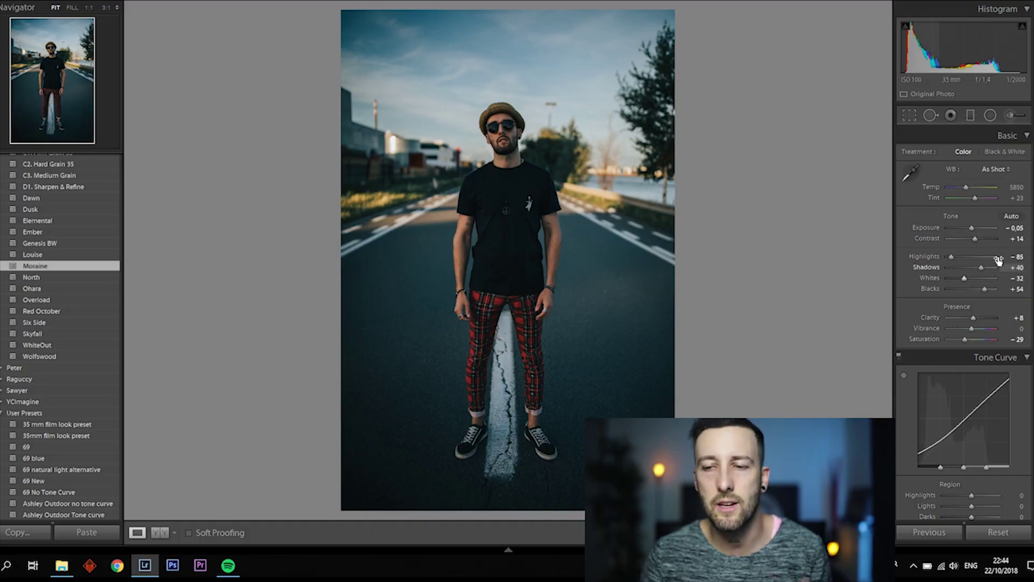
- With the Moraine preset applied, set Shadows to +75 and Exposure to +0.35
{"action": "key", "text": "Up"}
{"action": "key", "text": "Up"}
{"action": "key", "text": "Up"}
{"action": "key", "text": "Up"}
{"action": "key", "text": "Up"}
{"action": "key", "text": "Up"}
{"action": "key", "text": "Up"}
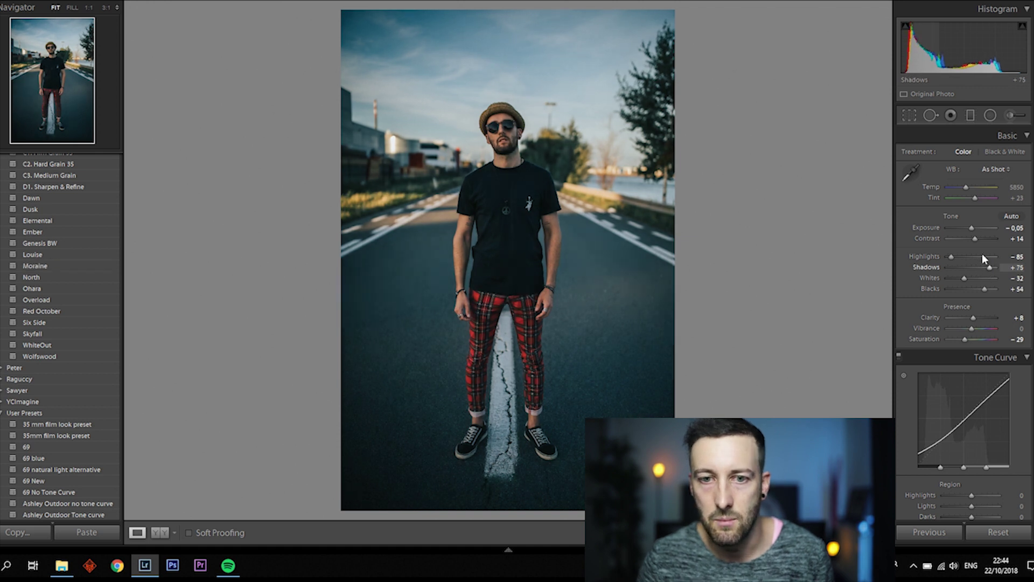
{"action": "key", "text": "Up"}
{"action": "key", "text": "Up"}
{"action": "key", "text": "Up"}
{"action": "key", "text": "Up"}
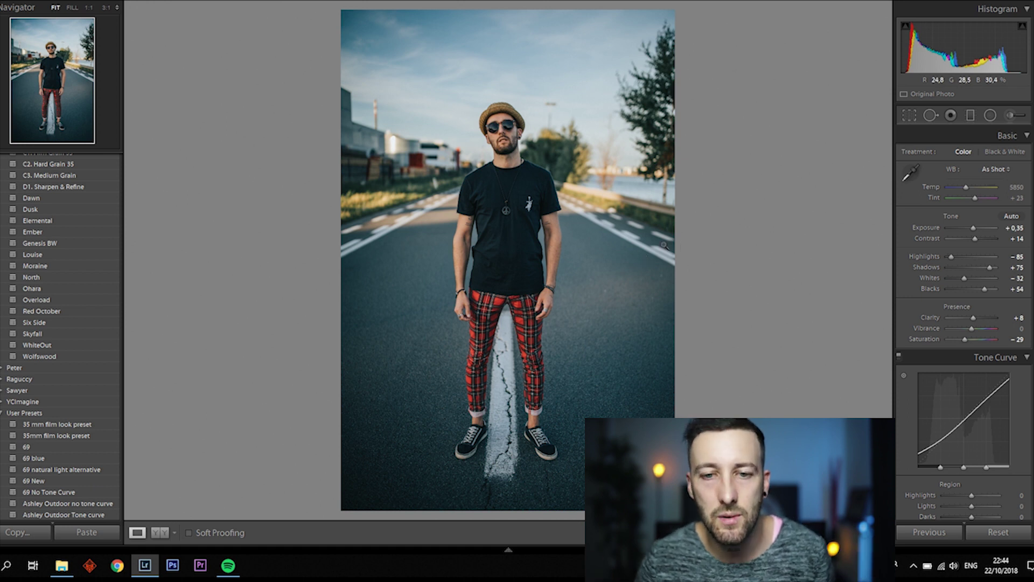
- Apply the Louise preset and raise Exposure slightly
{"action": "left_click", "coordinate": [48, 254]}
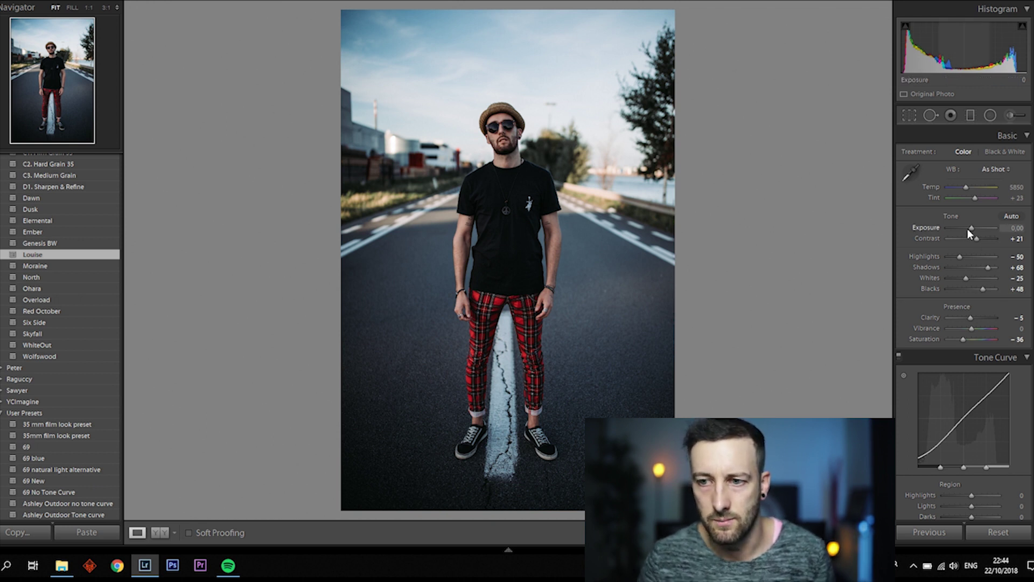
{"action": "key", "text": "Up"}
{"action": "key", "text": "Up"}
{"action": "key", "text": "Up"}
{"action": "key", "text": "Up"}
{"action": "key", "text": "Down"}
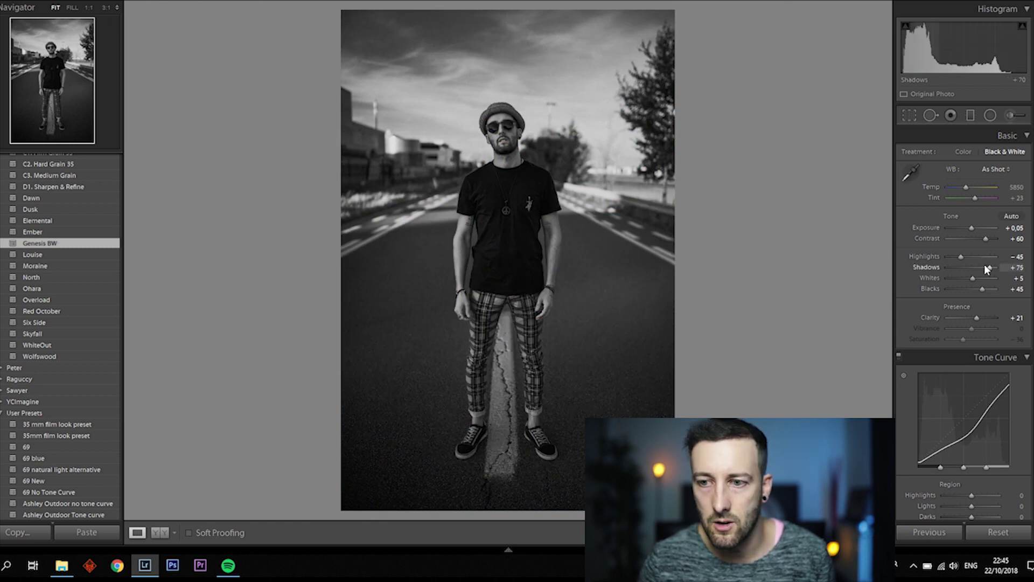
- With the Genesis BW preset applied, lift Shadows and raise Exposure slightly
{"action": "left_click_drag", "start_coordinate": [986, 267], "coordinate": [992, 267]}
{"action": "left_click_drag", "start_coordinate": [972, 228], "coordinate": [974, 228]}
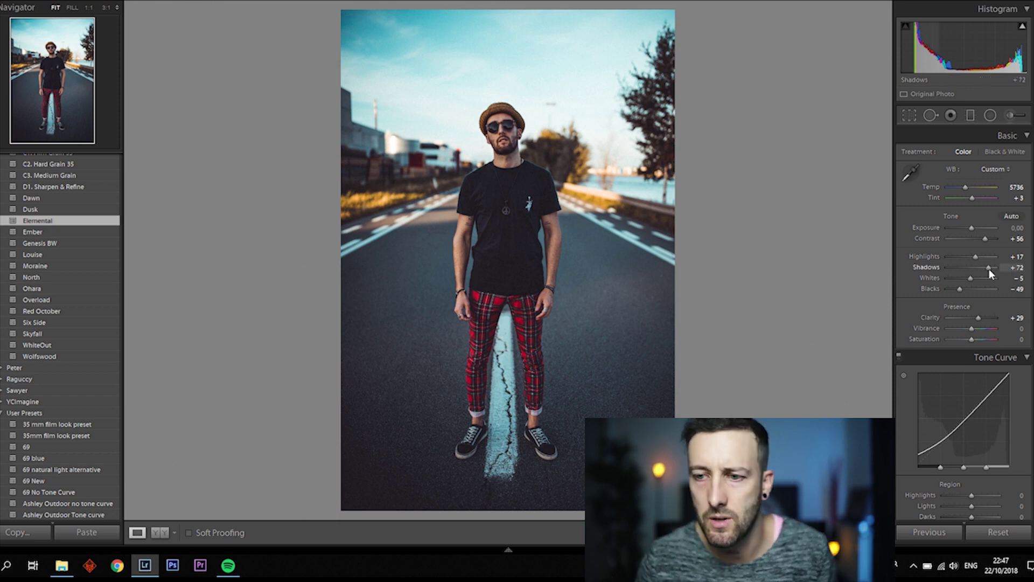
- Apply the Dusk preset and set Exposure to +0.30, Contrast to −28 and Temp to 5081
{"action": "left_click", "coordinate": [65, 210]}
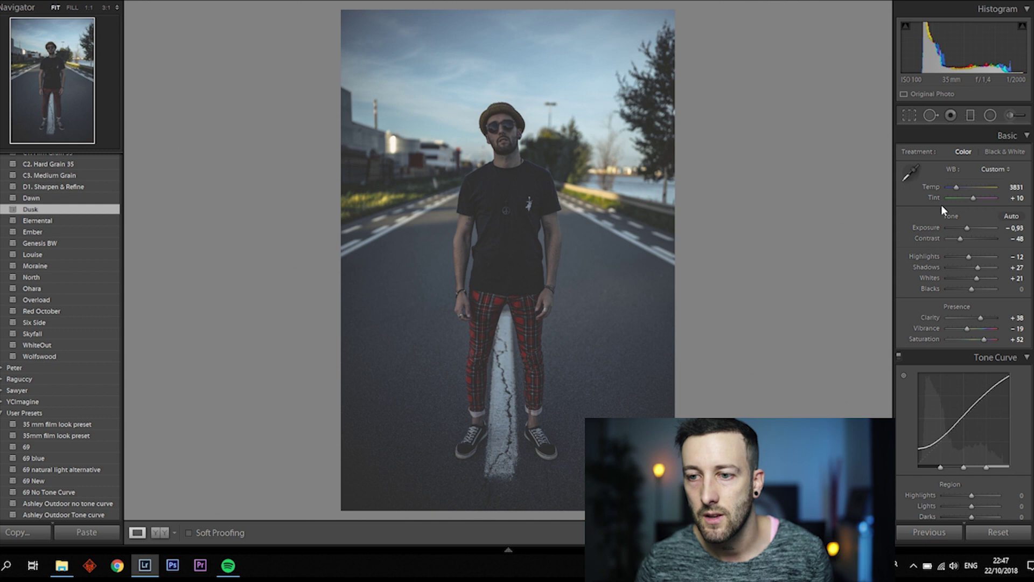
{"action": "double_click", "coordinate": [968, 228]}
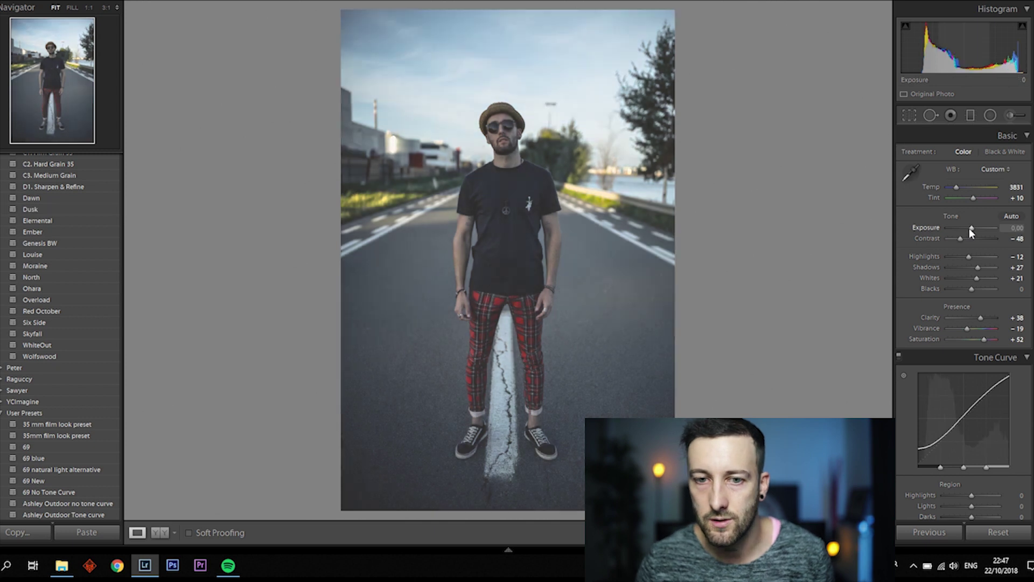
{"action": "left_click_drag", "start_coordinate": [972, 228], "coordinate": [974, 228]}
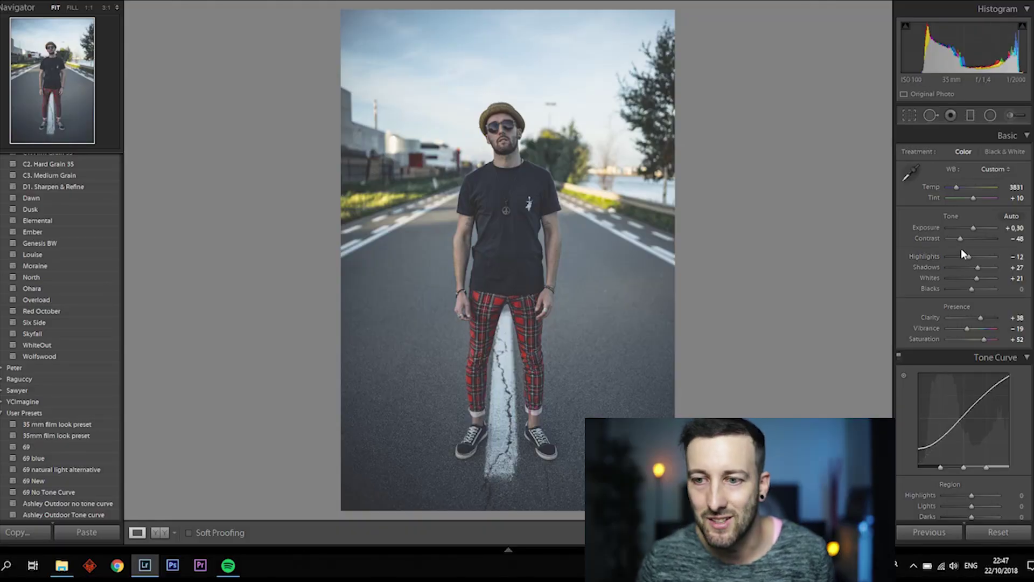
{"action": "key", "text": "Up"}
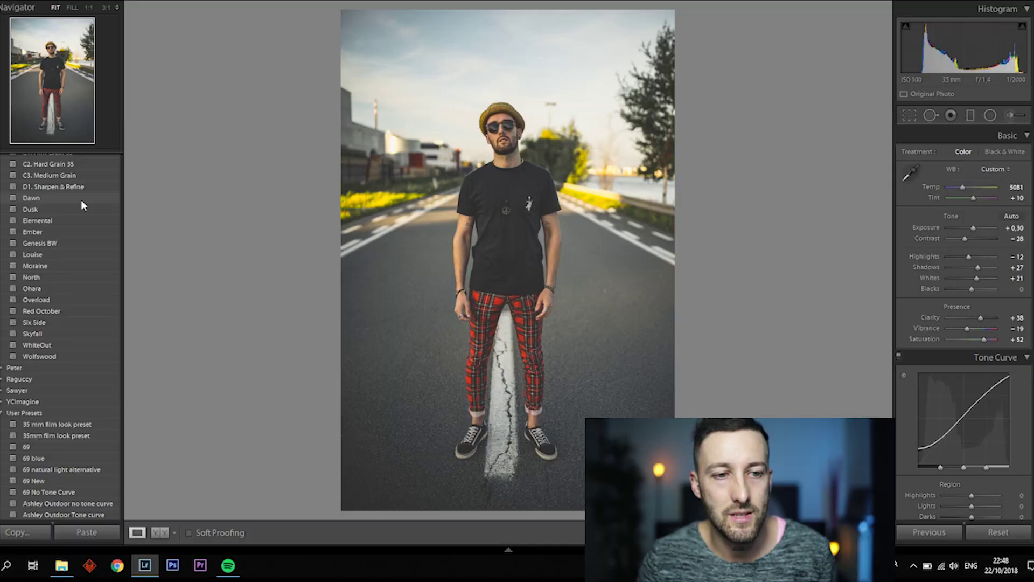
- Apply the Dawn preset and set Exposure to +0.45
{"action": "left_click", "coordinate": [80, 199]}
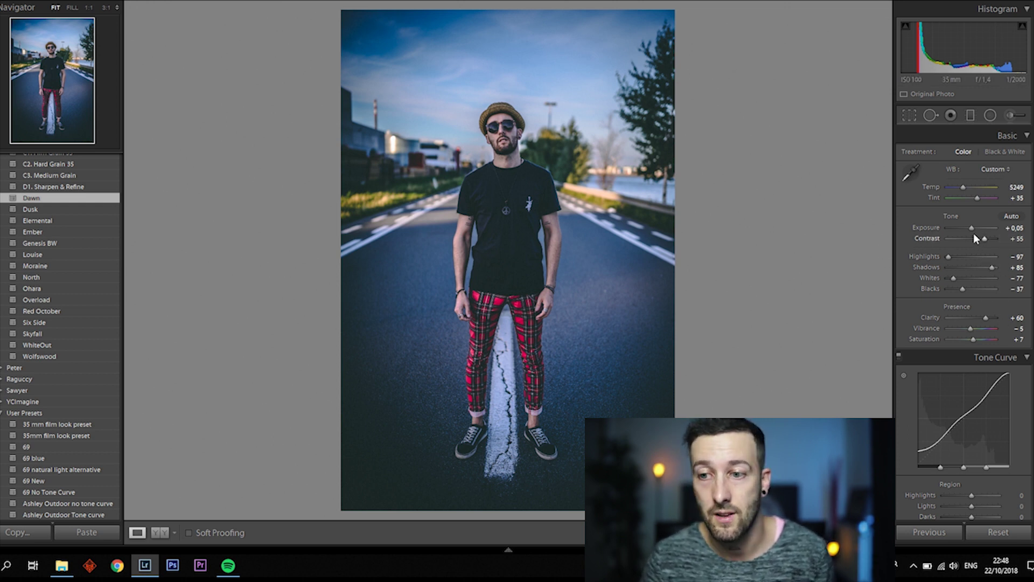
{"action": "left_click_drag", "start_coordinate": [972, 227], "coordinate": [974, 228]}
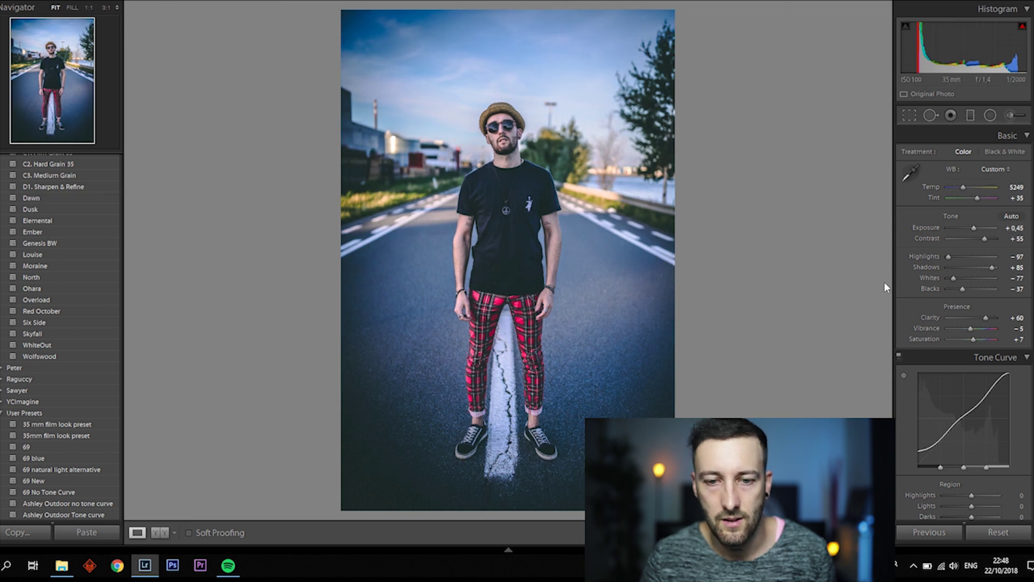